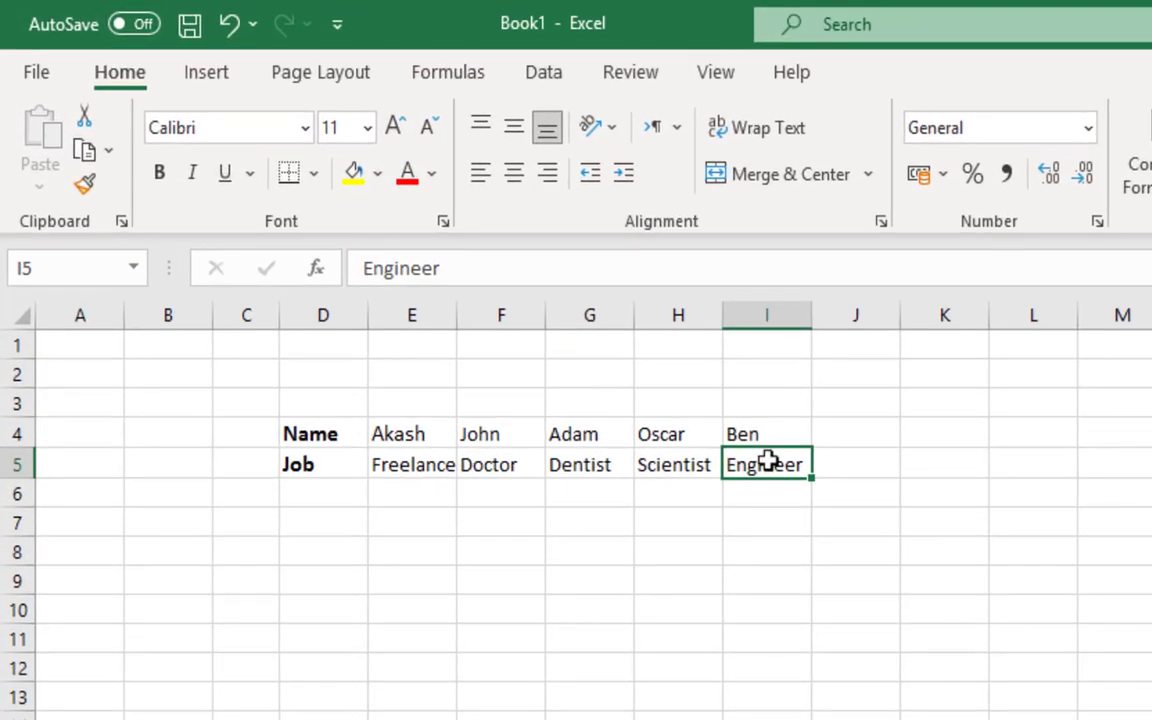
Step: Copy the D4:I5 Name/Job table and paste it transposed at D10 as two vertical columns
{"action": "left_click_drag", "start_coordinate": [771, 456], "coordinate": [310, 432]}
{"action": "right_click", "coordinate": [355, 442]}
{"action": "left_click", "coordinate": [385, 445]}
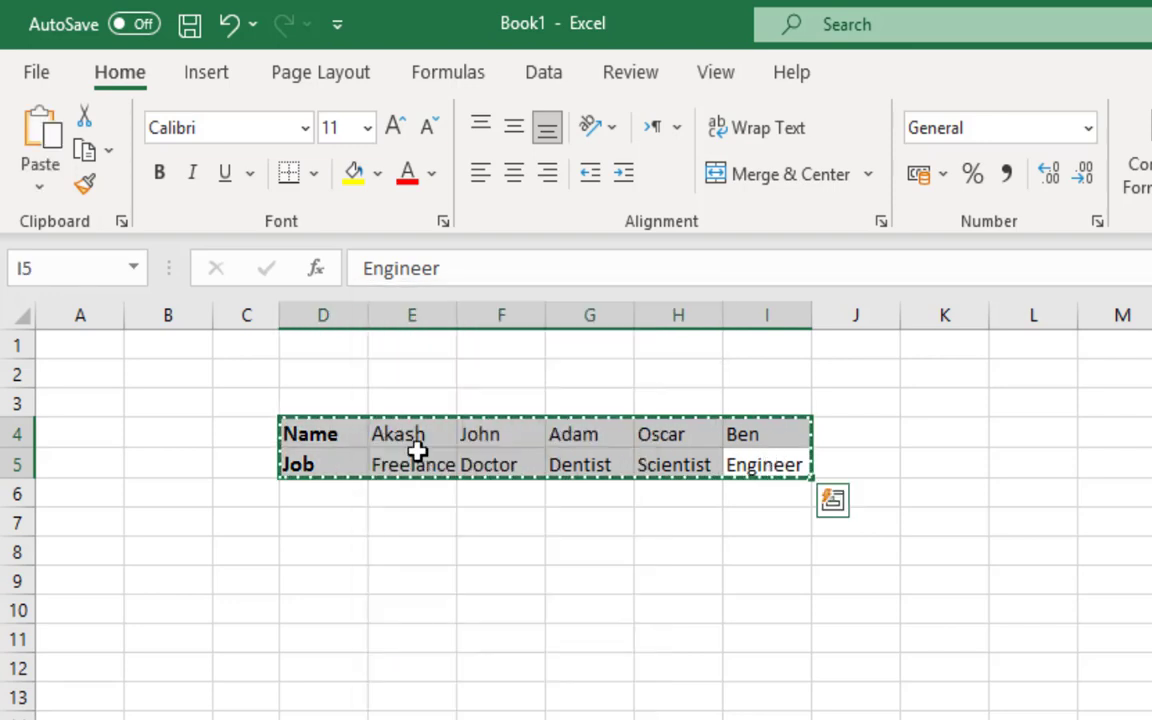
{"action": "left_click", "coordinate": [318, 610]}
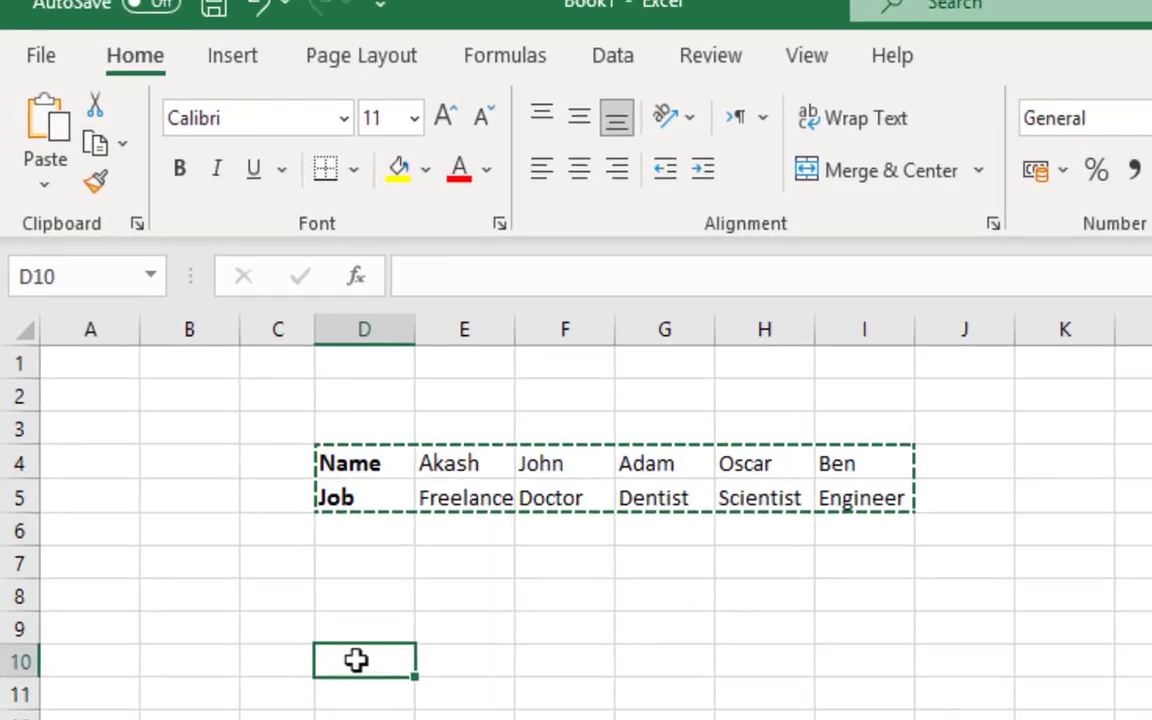
{"action": "left_click", "coordinate": [44, 184]}
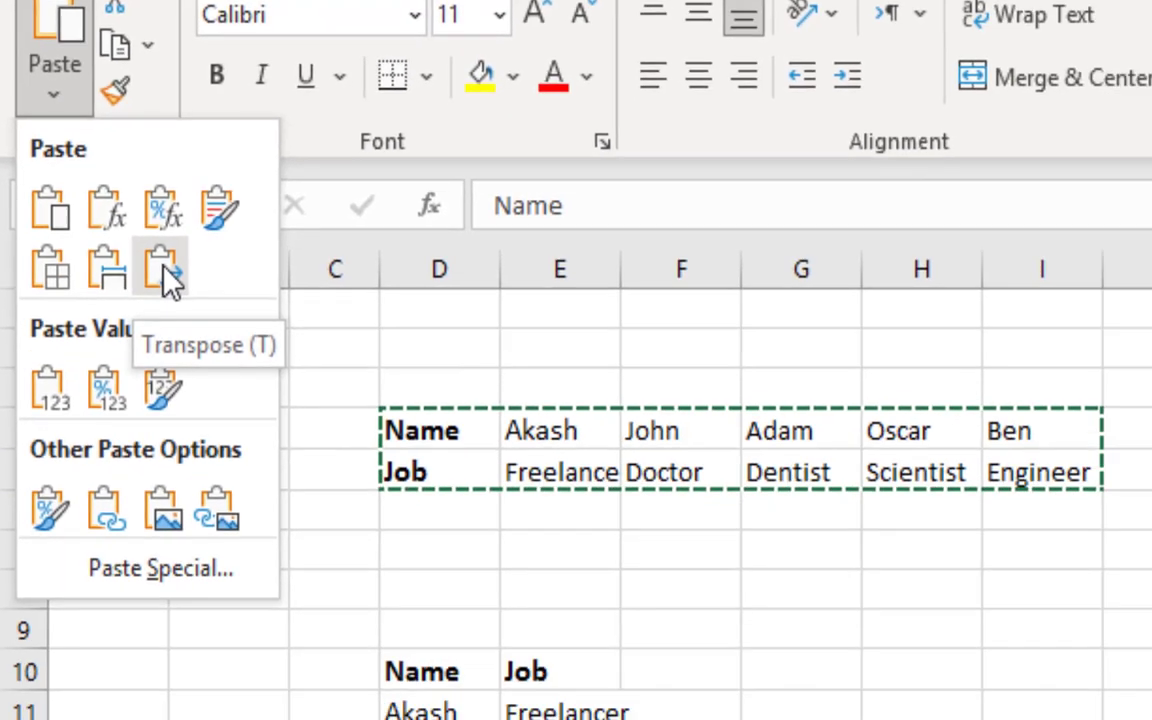
{"action": "left_click", "coordinate": [212, 405]}
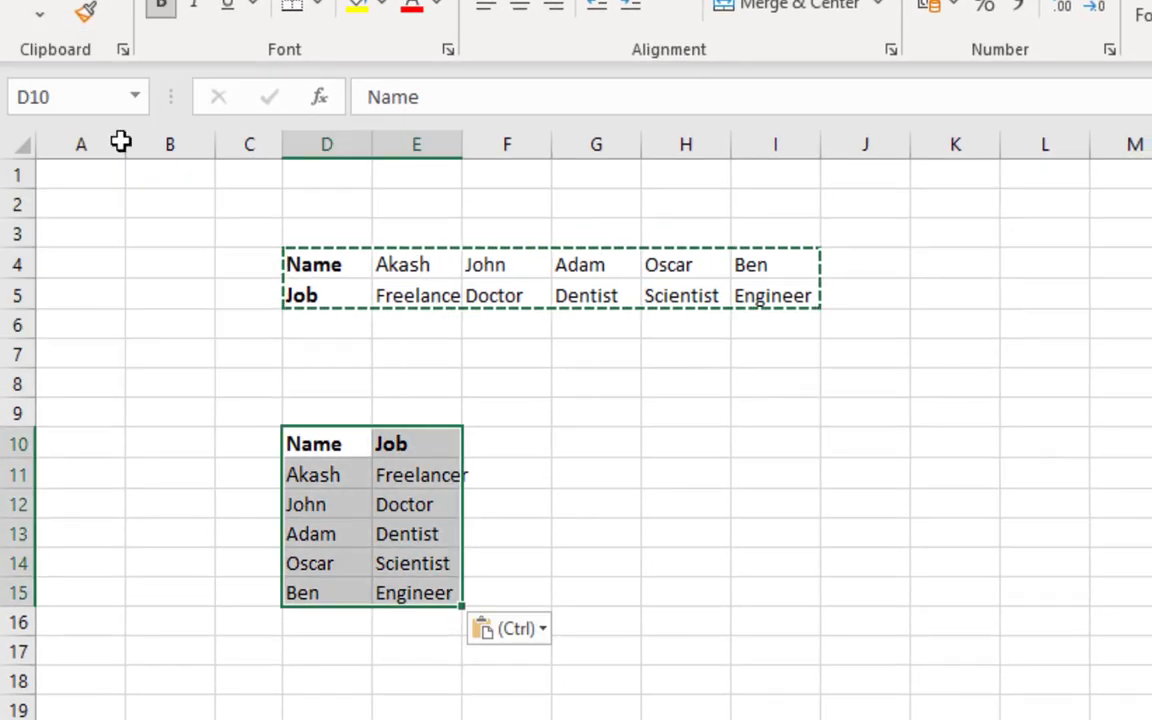
{"action": "left_click", "coordinate": [543, 538]}
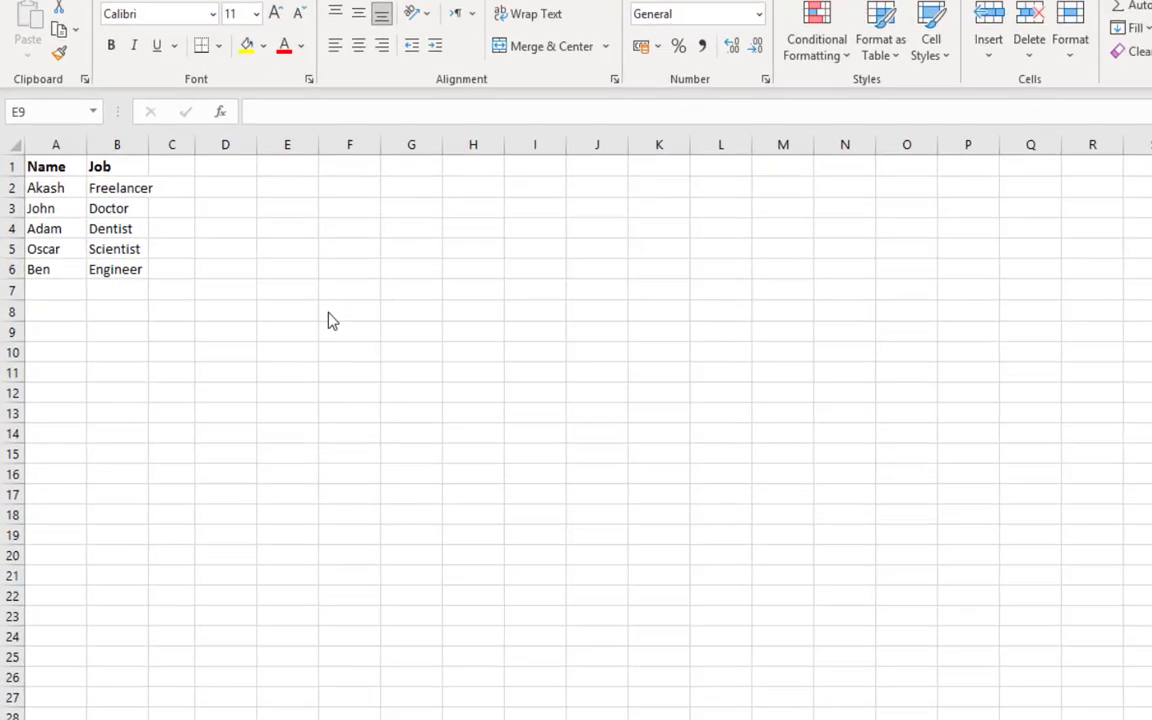
Step: Enter =transpose(A1:B6) in E9 to lay the Name/Job list out horizontally
{"action": "type", "text": "="}
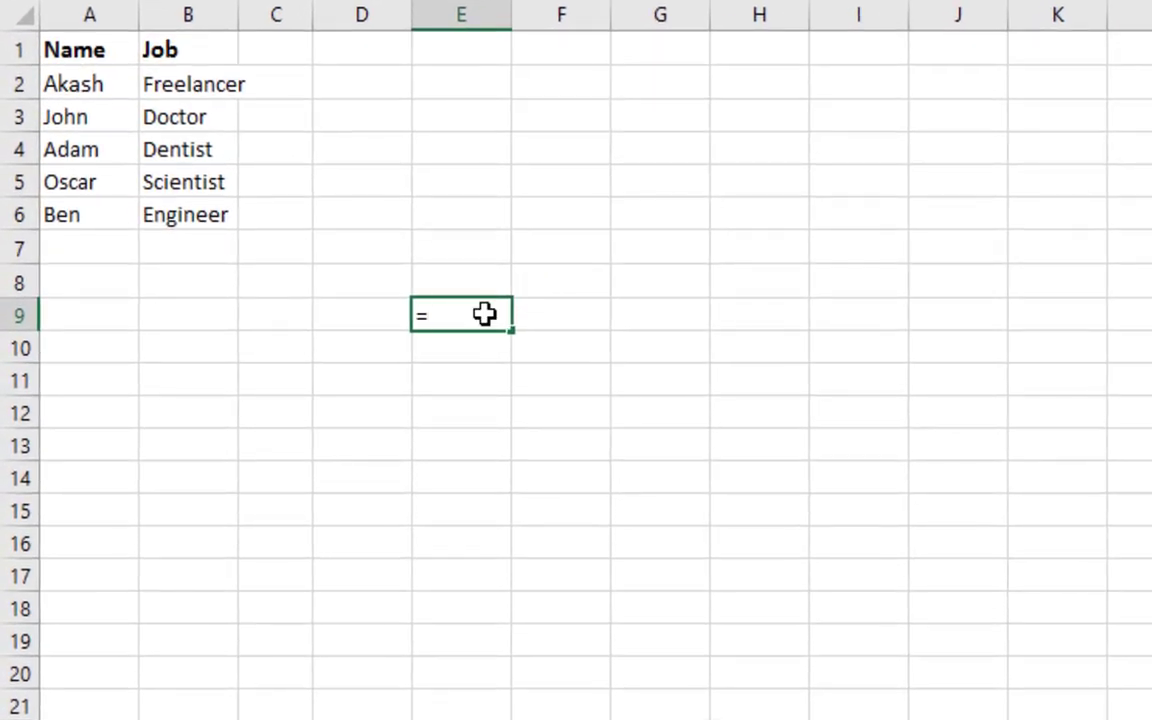
{"action": "type", "text": "transpose("}
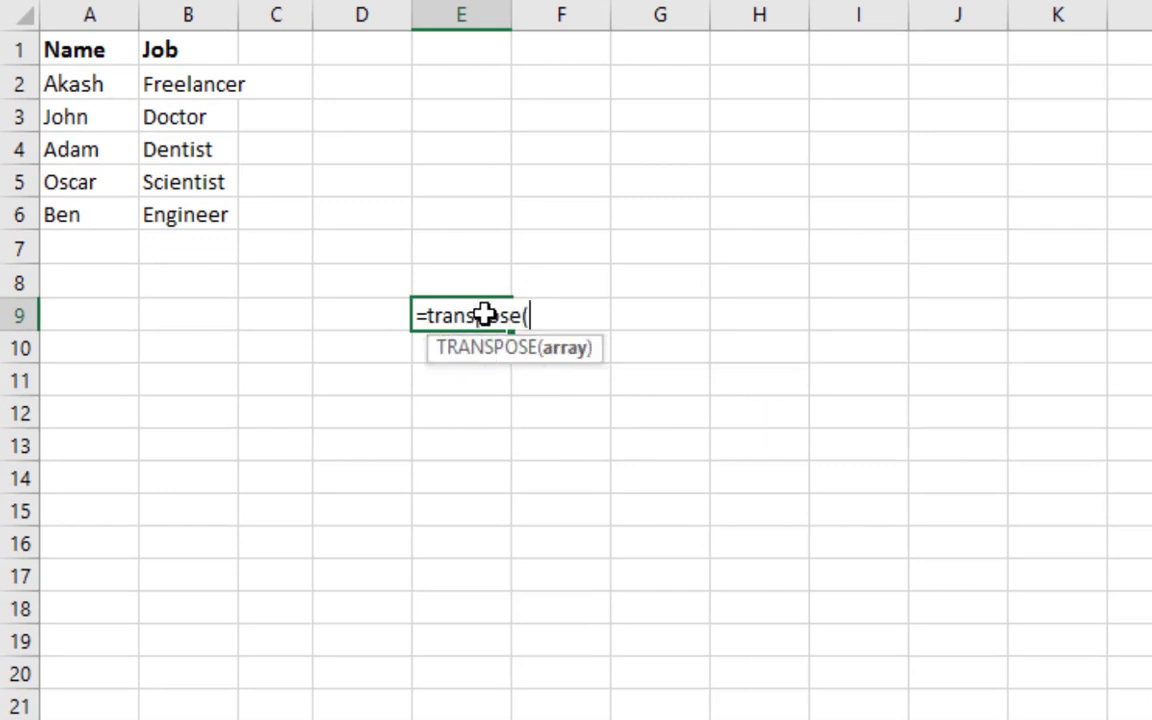
{"action": "type", "text": "A1"}
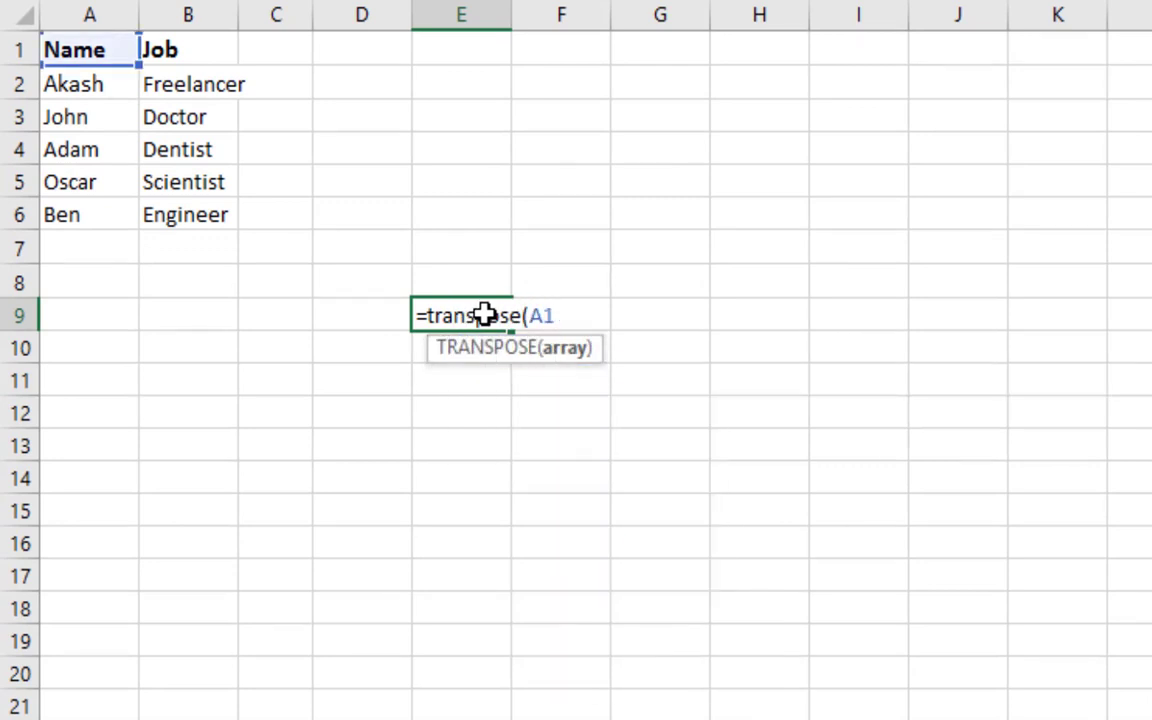
{"action": "type", "text": ":B"}
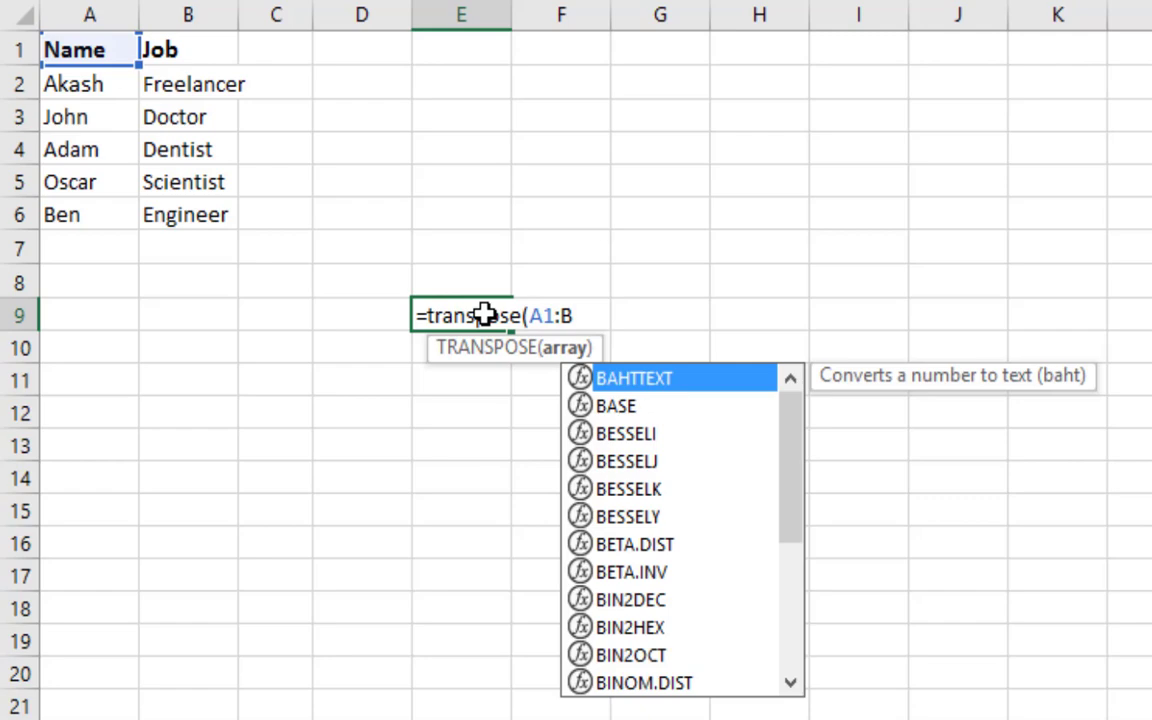
{"action": "type", "text": "6)"}
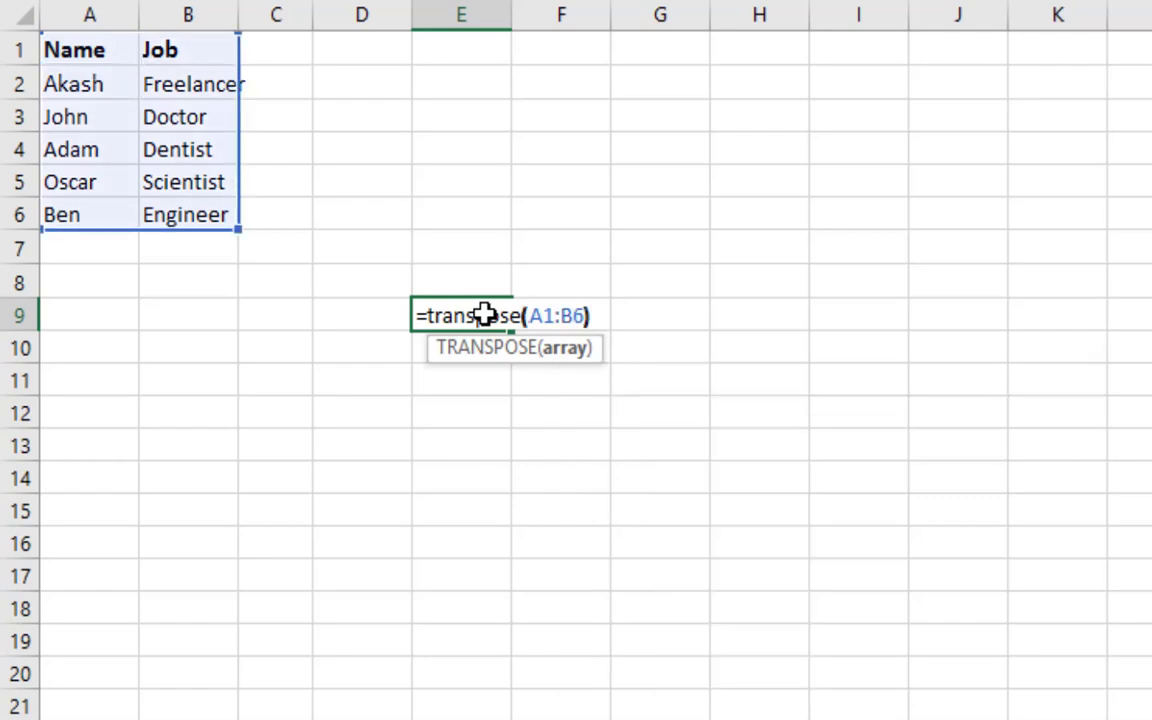
{"action": "key", "text": "Return"}
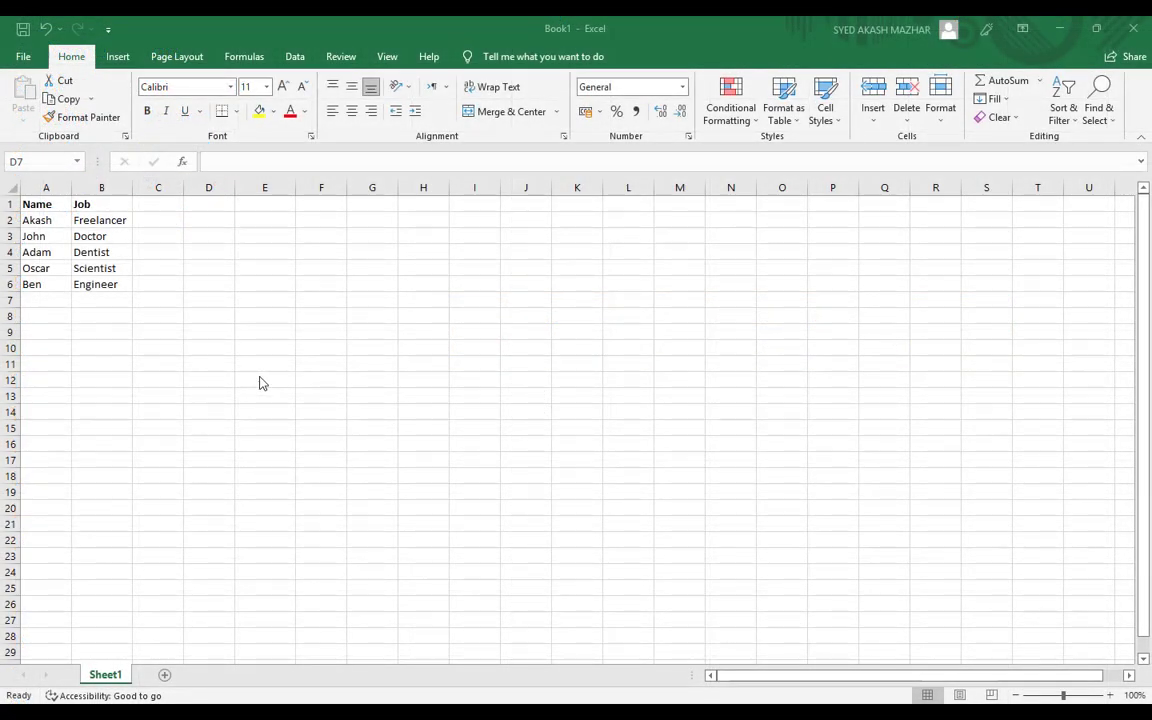
Step: Select D7:I8 and enter =TRANSPOSE(A1:B6) there as an array formula
{"action": "left_click_drag", "start_coordinate": [215, 304], "coordinate": [460, 319]}
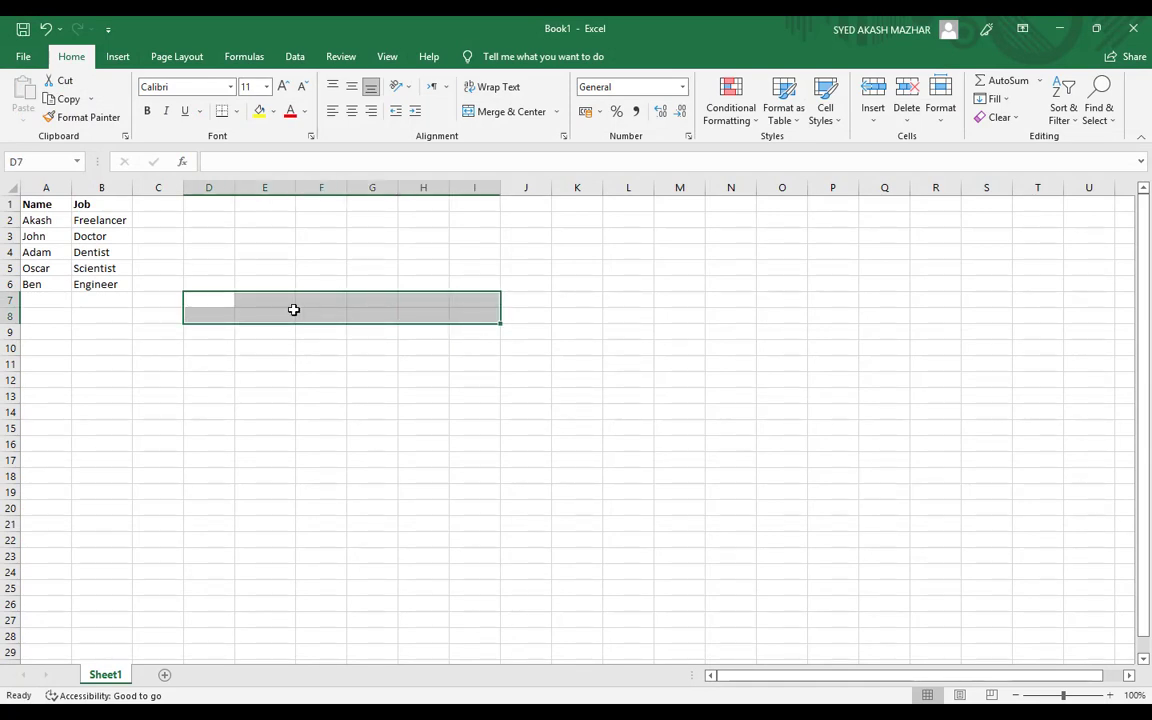
{"action": "type", "text": "="}
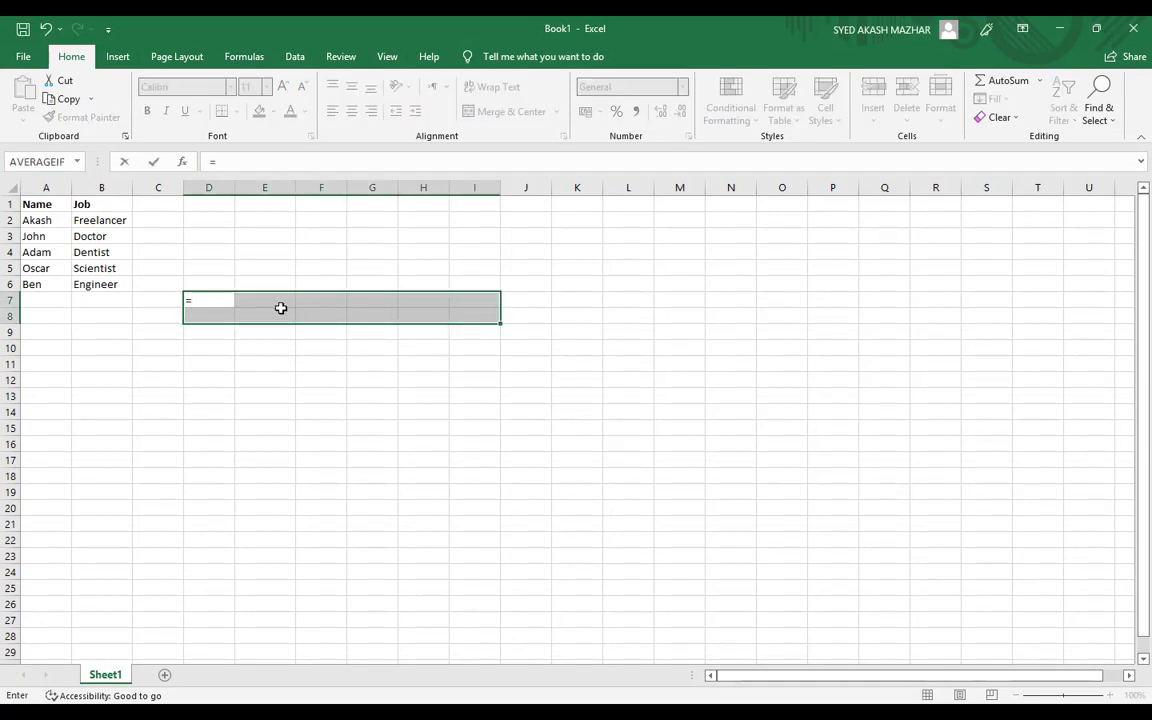
{"action": "type", "text": "TRANSPOSE"}
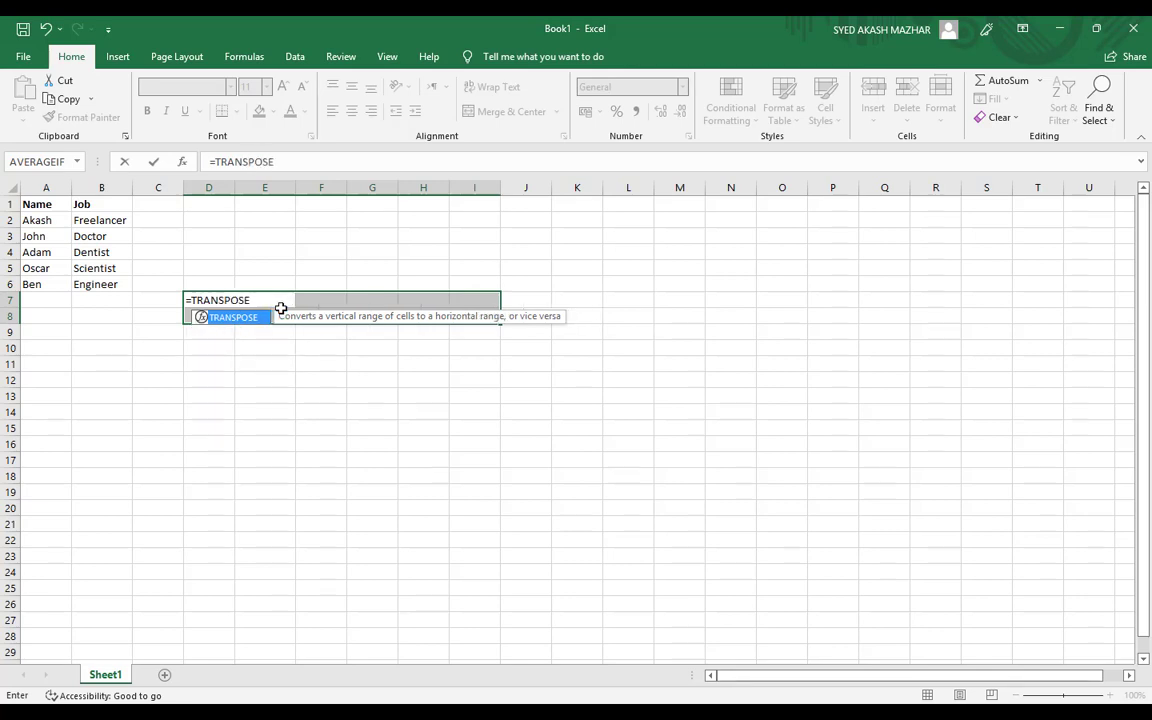
{"action": "type", "text": "(A1"}
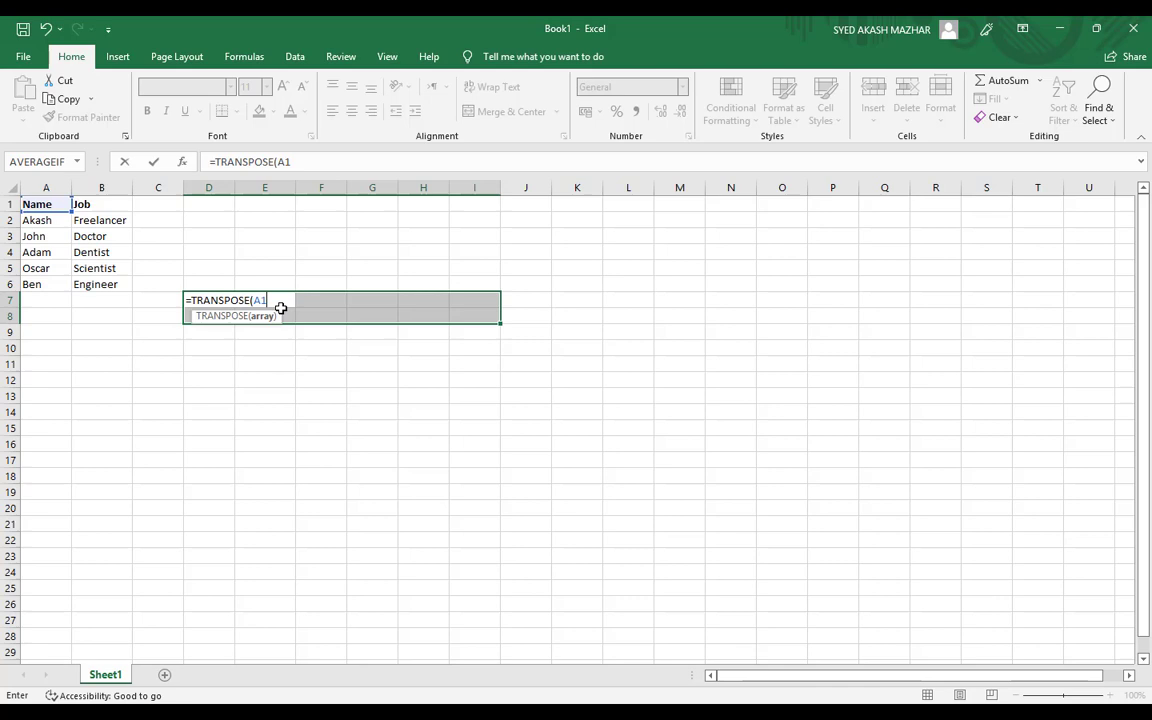
{"action": "type", "text": ":B"}
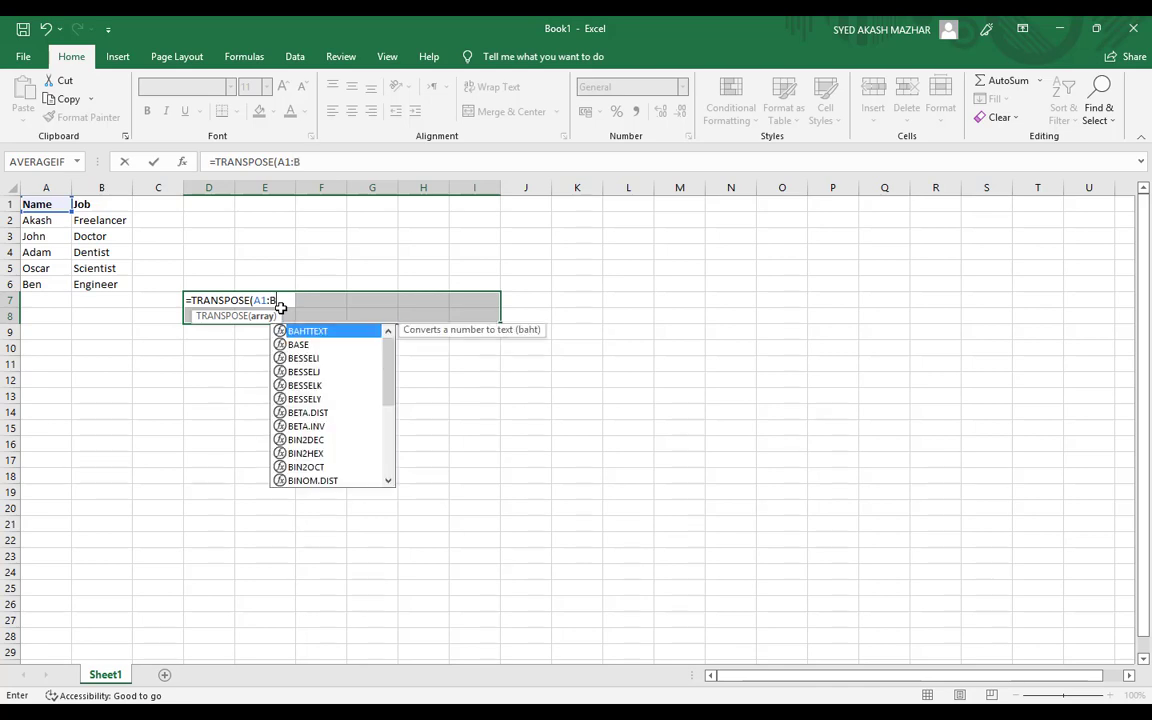
{"action": "type", "text": "6)"}
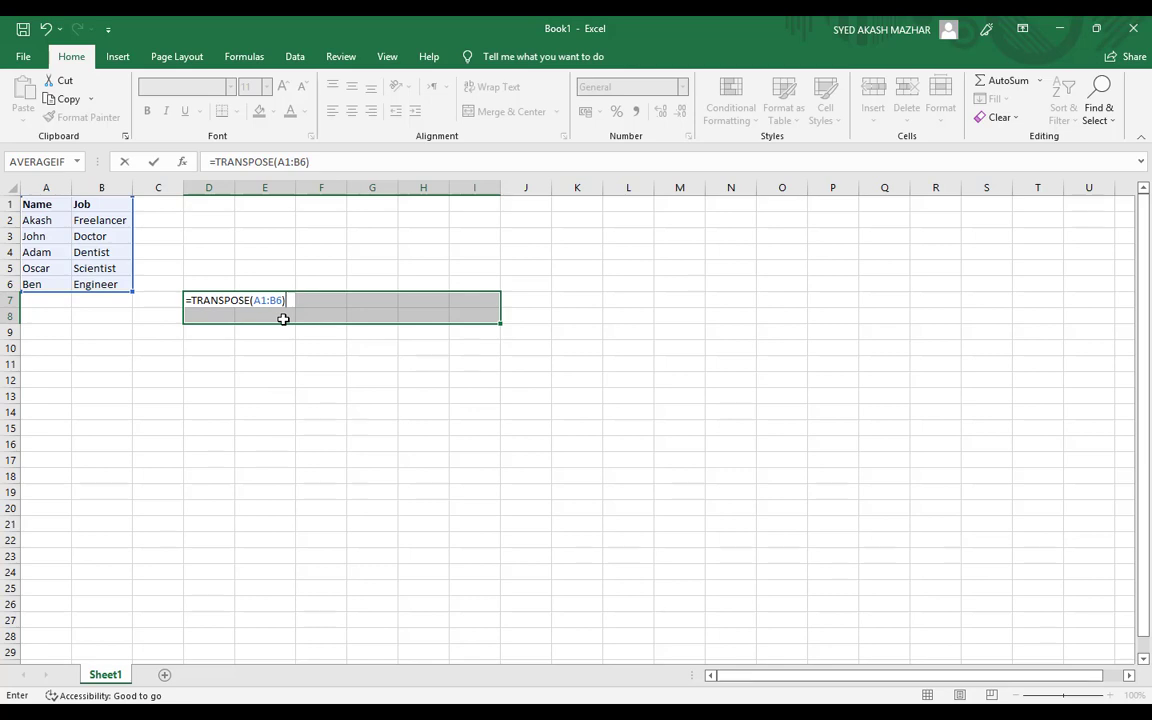
{"action": "key", "text": "ctrl+shift+Return"}
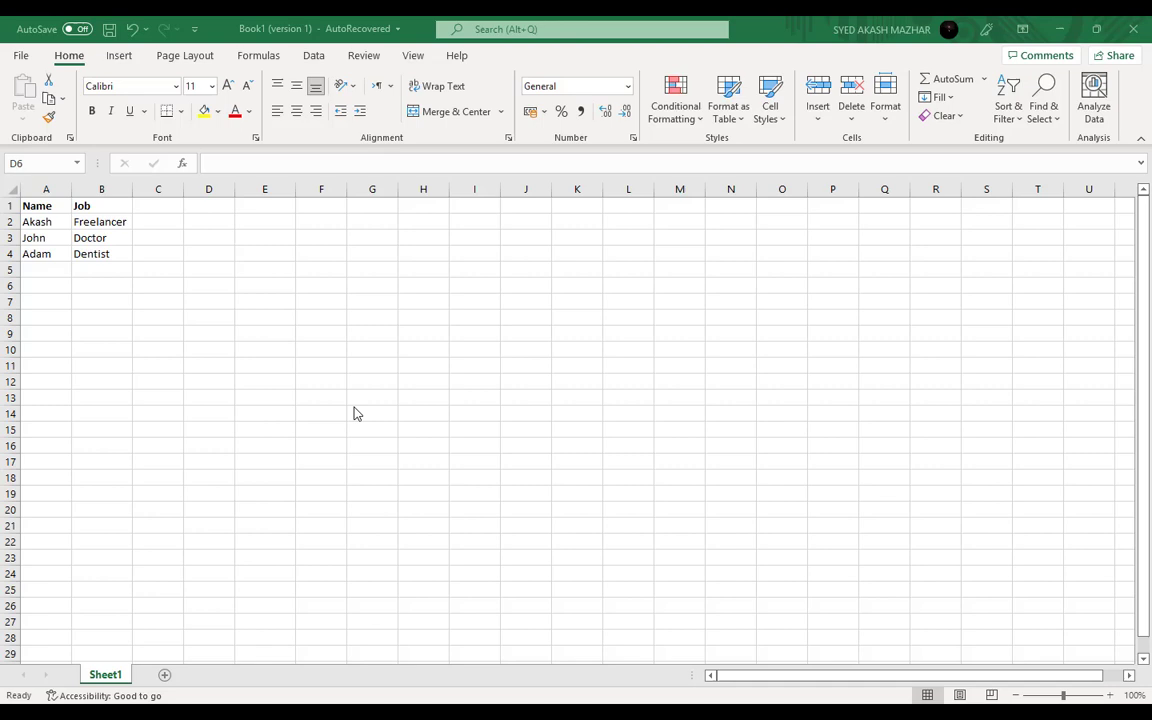
Step: Select D6:G7, two rows by four columns, for the transposed output
{"action": "left_click", "coordinate": [218, 288]}
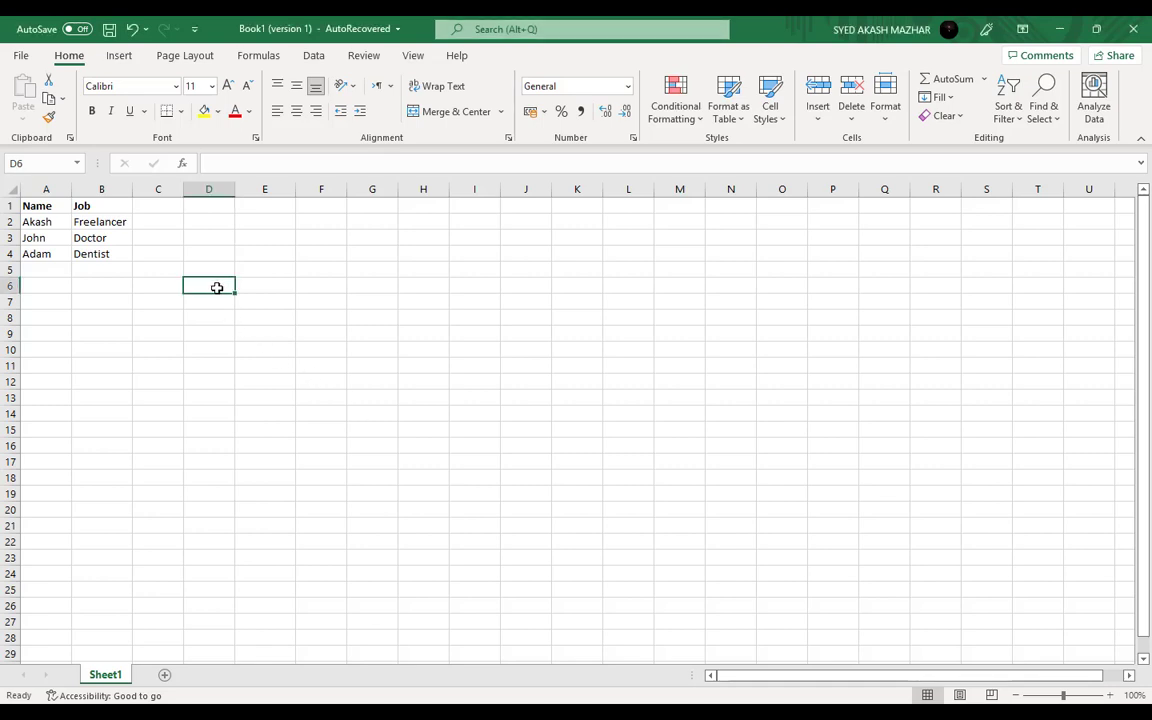
{"action": "left_click_drag", "start_coordinate": [218, 290], "coordinate": [369, 306]}
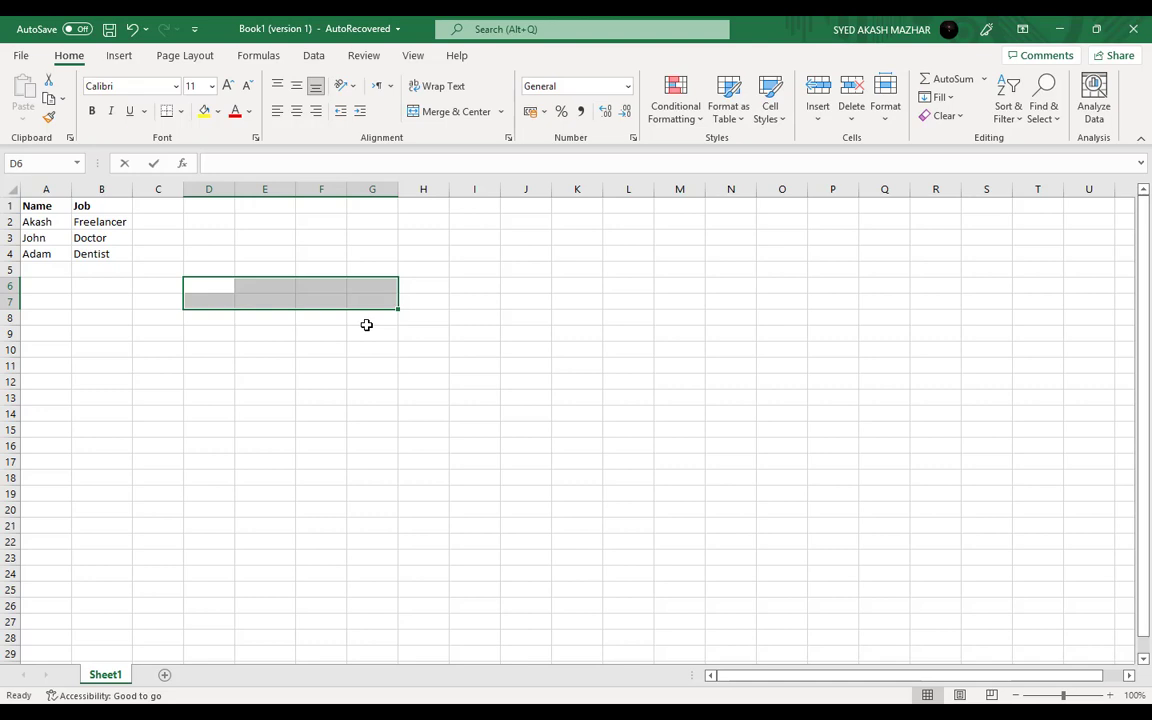
Step: Begin the formula =TRANSPOSE( in D6 while D6:G7 stays selected
{"action": "type", "text": "=TR"}
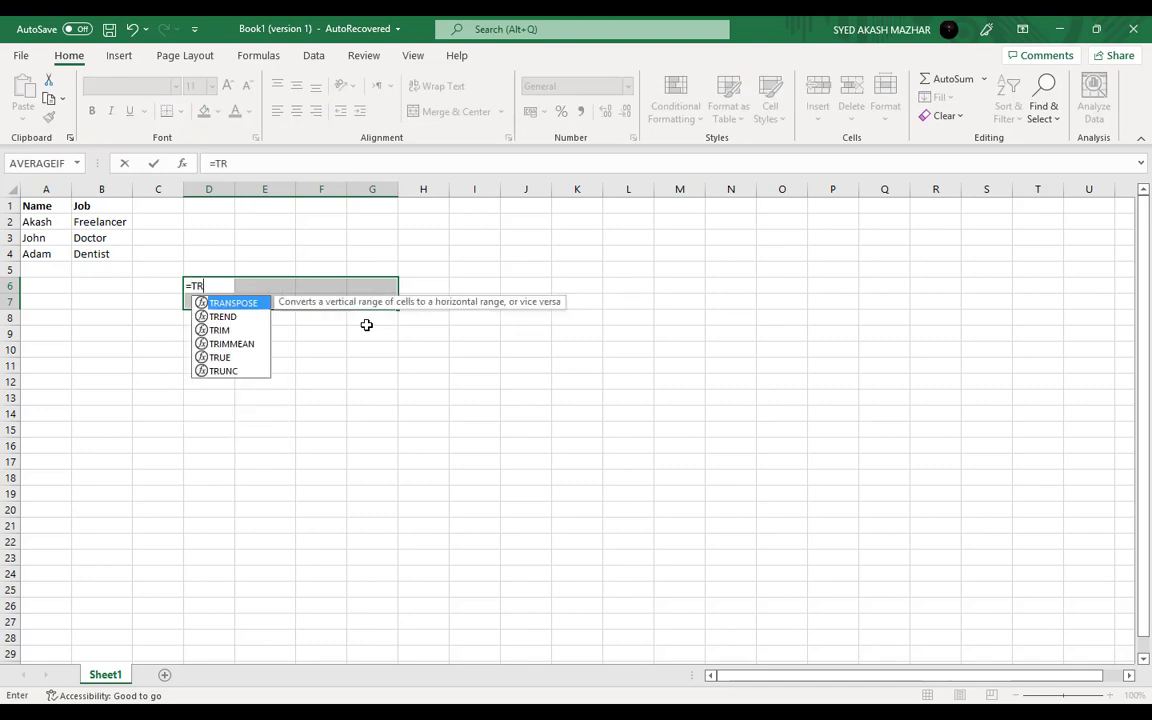
{"action": "type", "text": "ANSPOSE"}
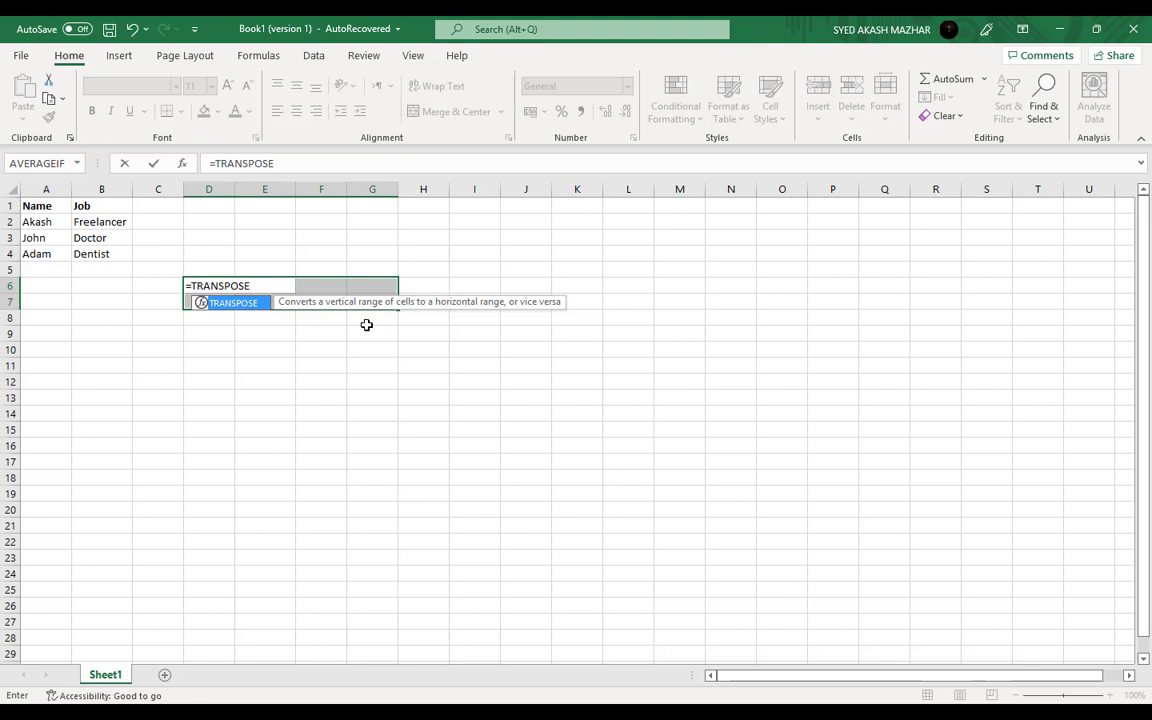
{"action": "type", "text": "("}
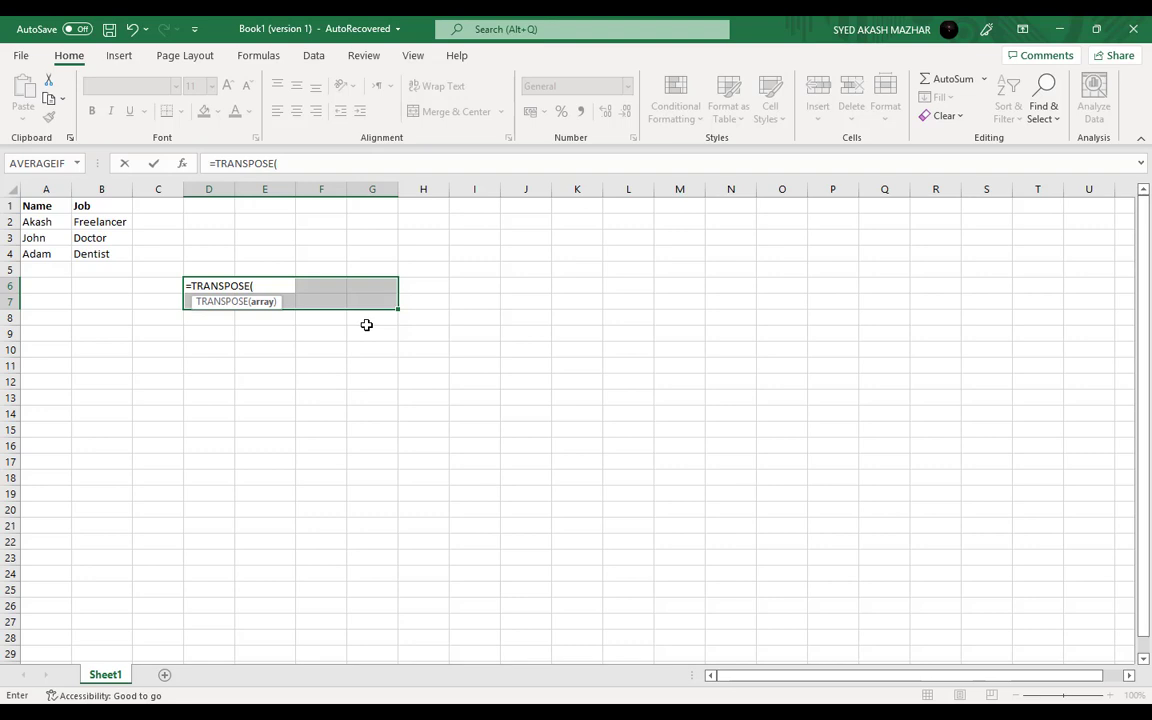
Step: Fill in A1:B4 as the TRANSPOSE argument so the formula points at the Name/Job list
{"action": "type", "text": "A1:B4"}
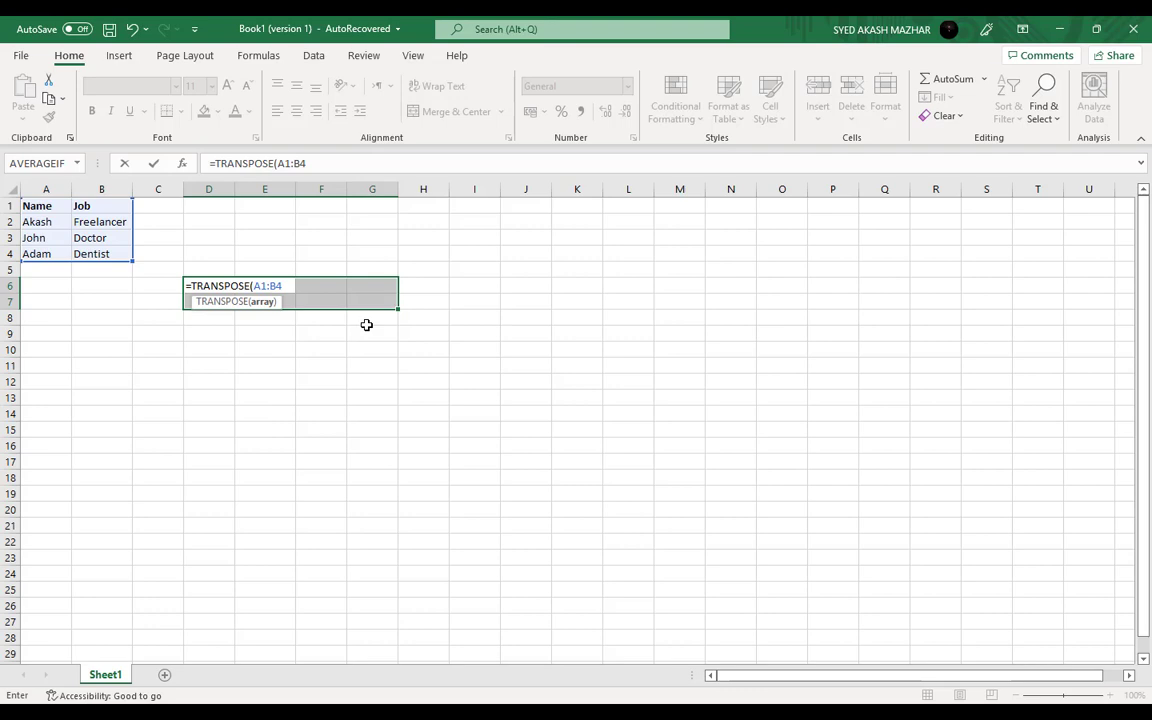
{"action": "type", "text": ")"}
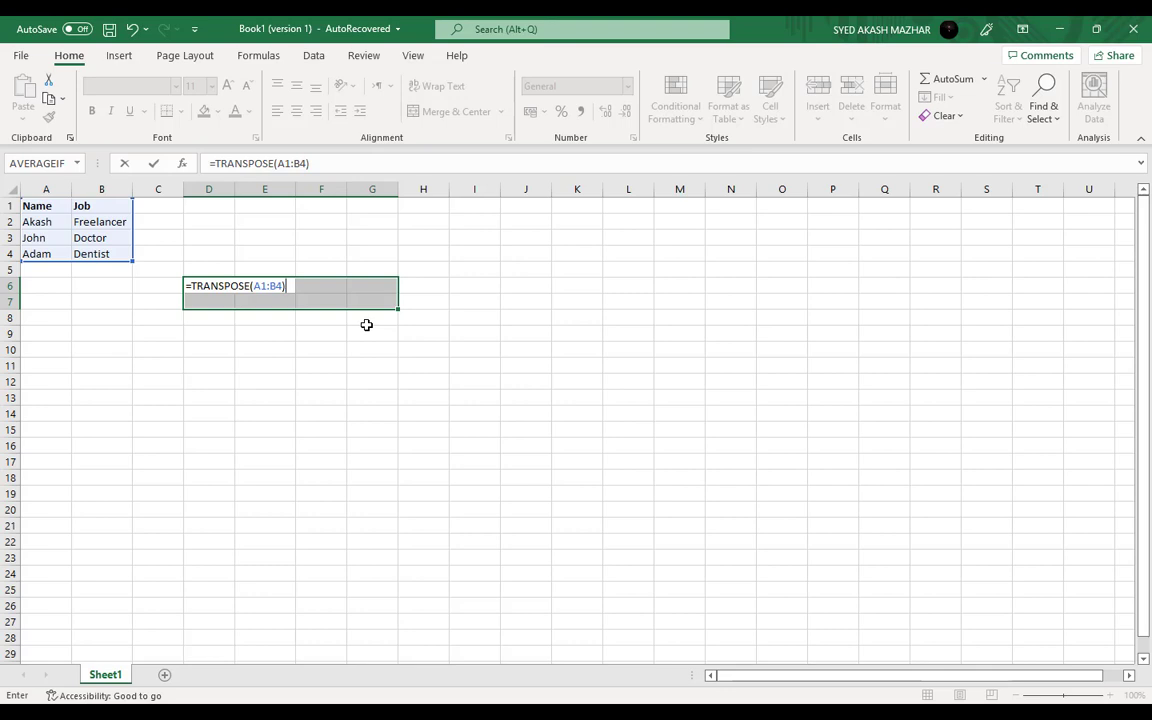
Step: Commit {=TRANSPOSE(A1:B4)} as an array formula, filling D6:G7 with the Name and Job rows
{"action": "key", "text": "ctrl+shift+Return"}
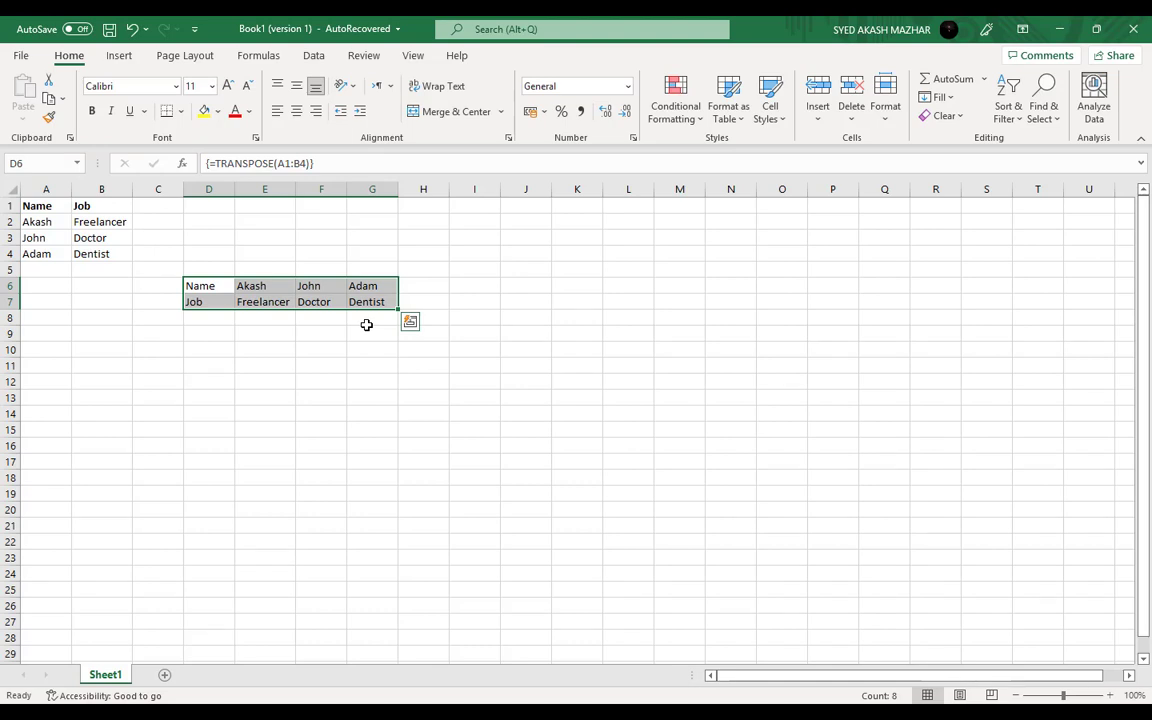
{"action": "left_click", "coordinate": [366, 325]}
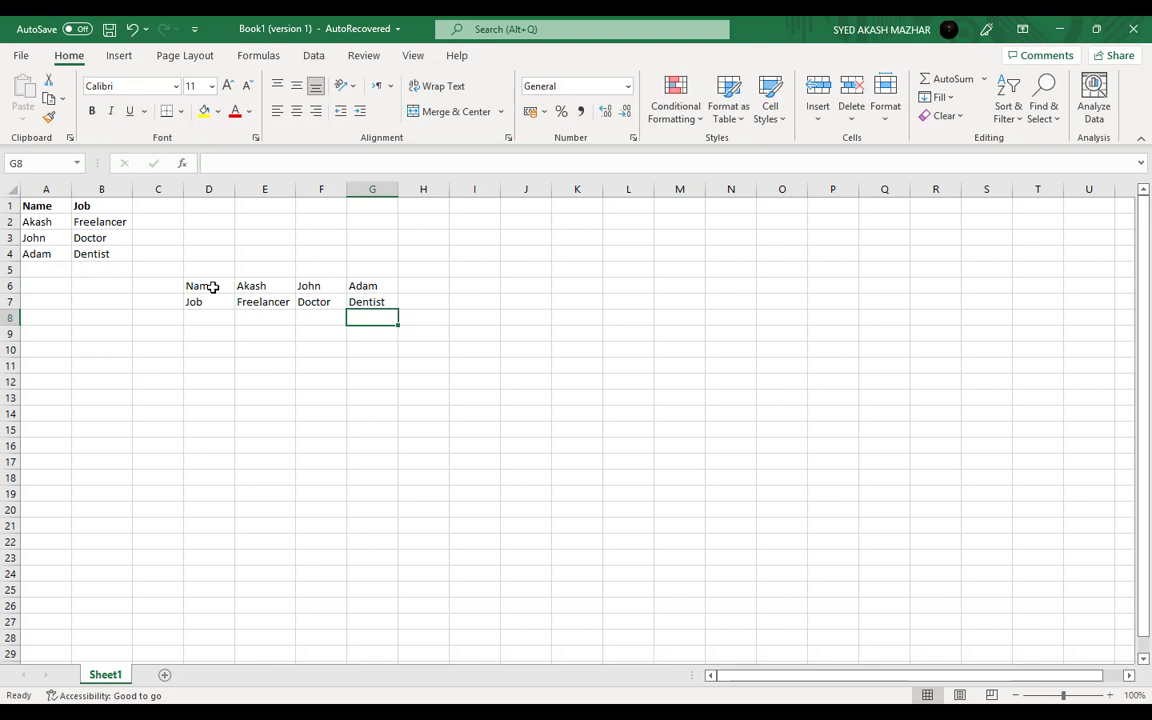
{"action": "left_click", "coordinate": [212, 287]}
{"action": "double_click", "coordinate": [212, 287]}
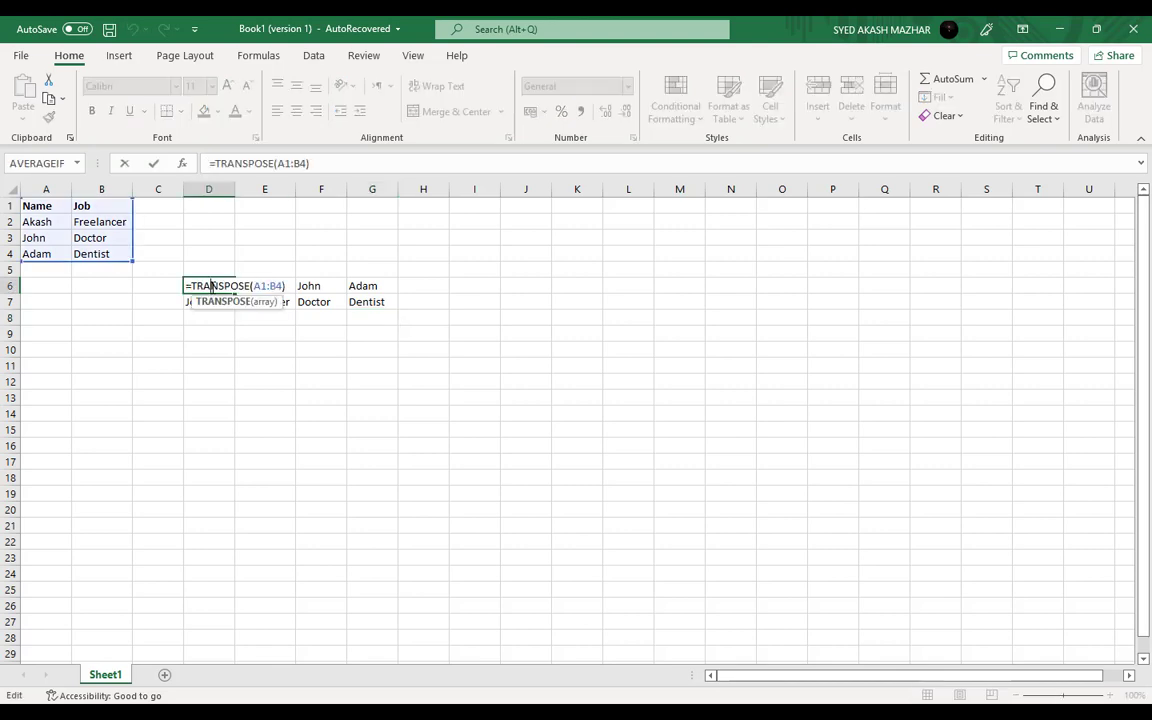
{"action": "left_click", "coordinate": [282, 286]}
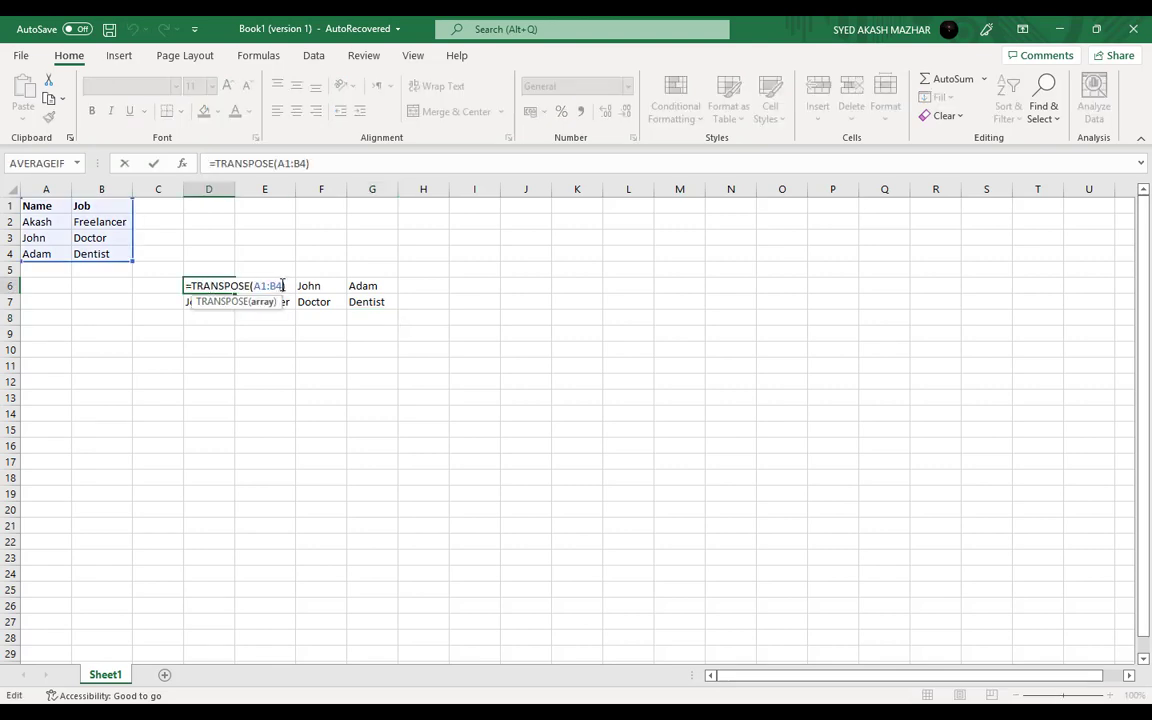
{"action": "key", "text": "BackSpace"}
{"action": "key", "text": "BackSpace"}
{"action": "key", "text": "BackSpace"}
{"action": "key", "text": "BackSpace"}
{"action": "key", "text": "BackSpace"}
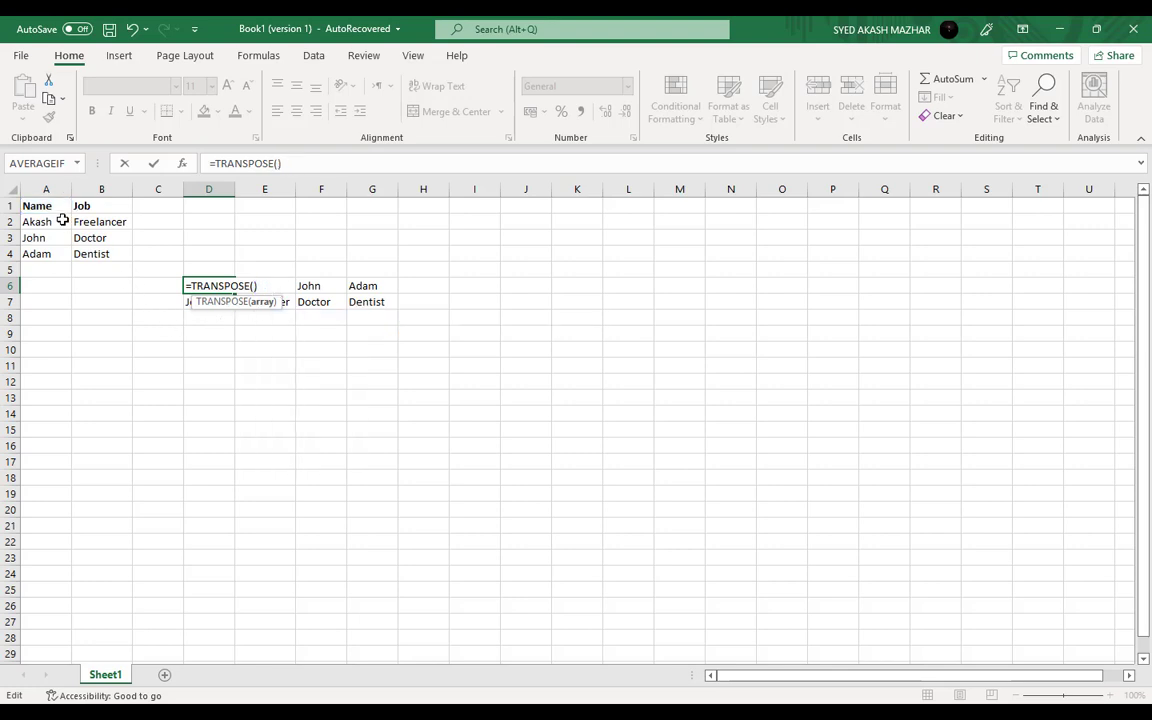
{"action": "left_click_drag", "start_coordinate": [46, 209], "coordinate": [96, 254]}
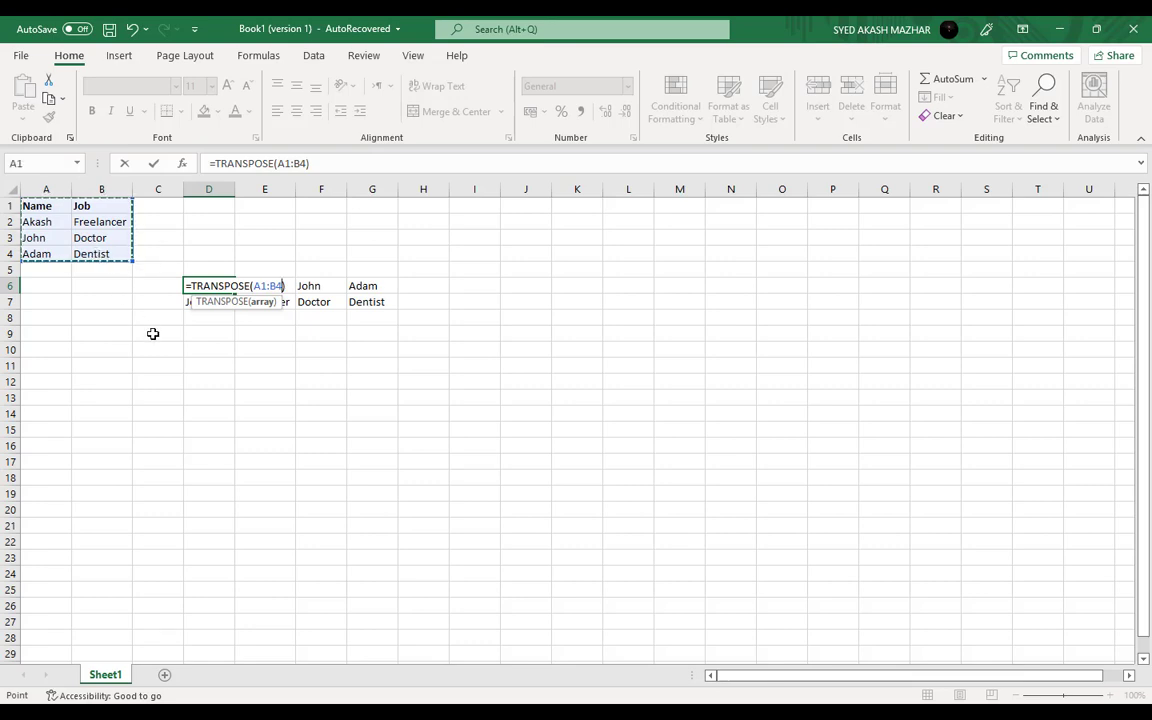
{"action": "key", "text": "ctrl+shift+Return"}
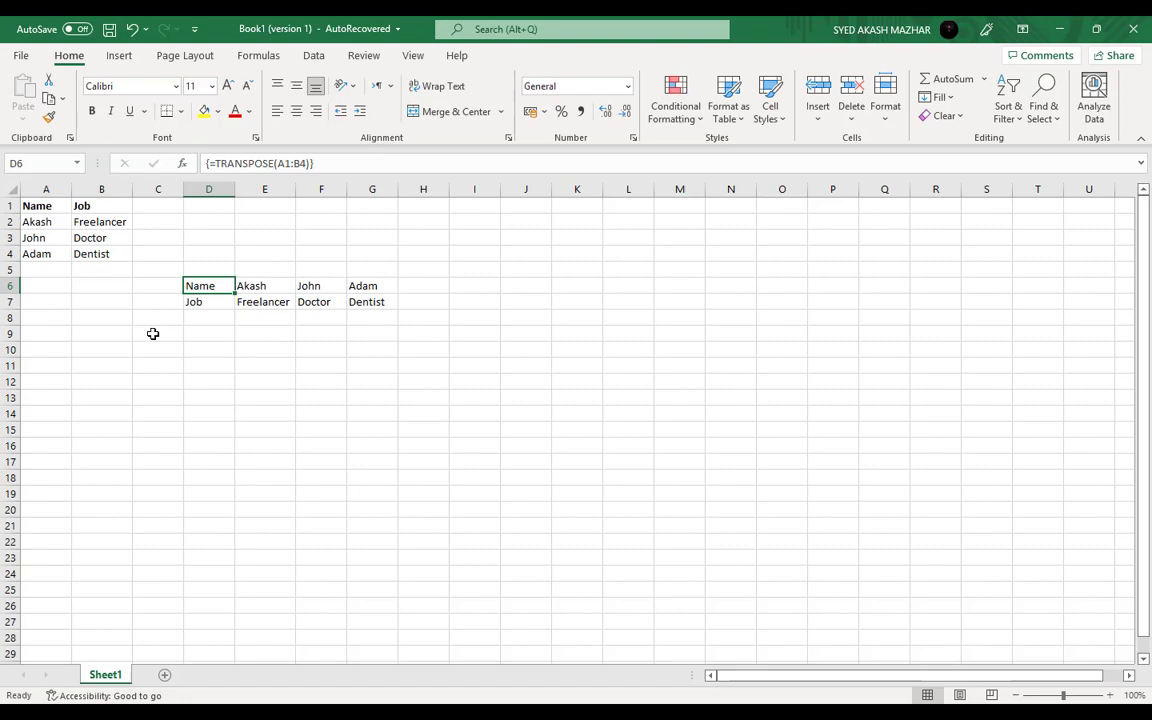